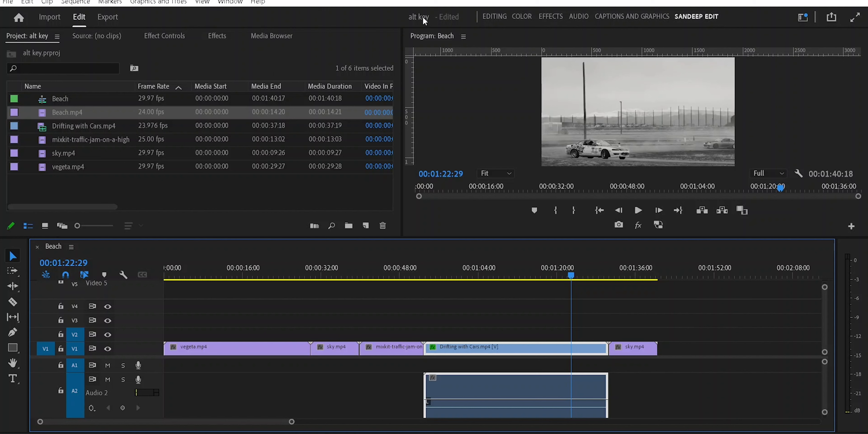
click(263, 36)
click(50, 34)
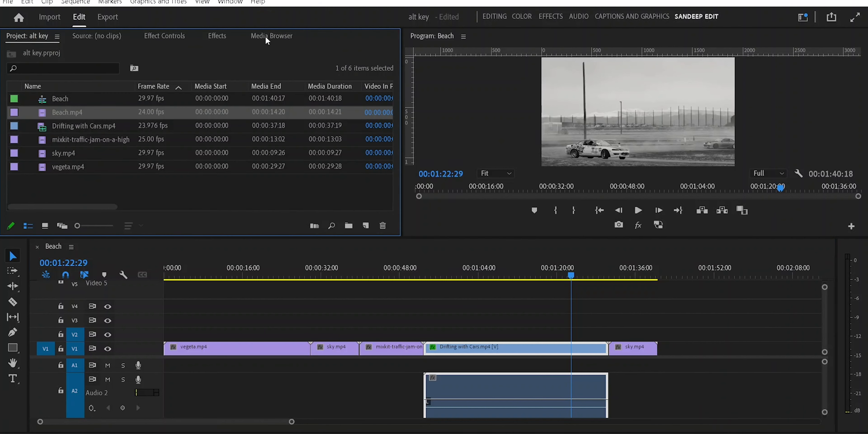
double_click(193, 187)
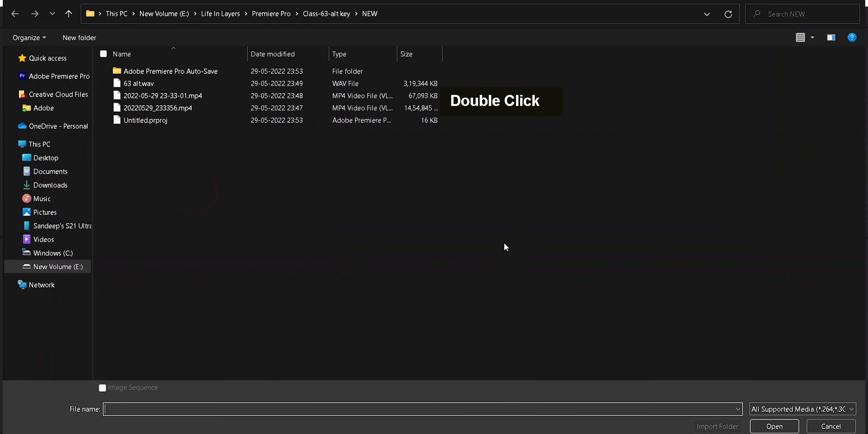
click(832, 426)
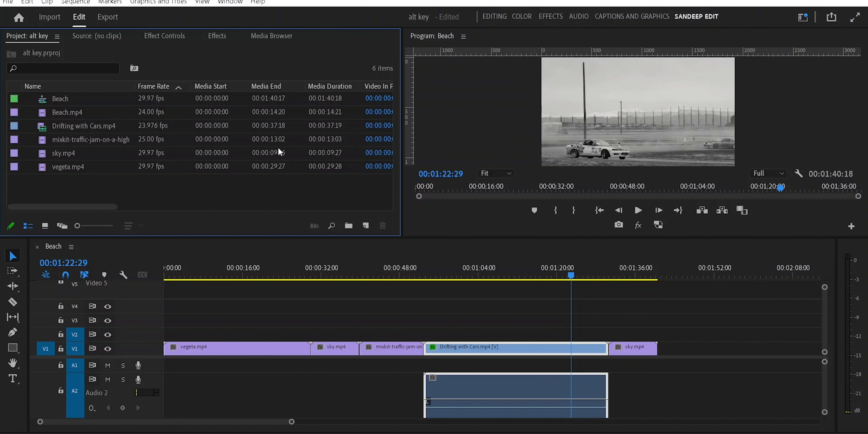
Step: Browse the first two New folder directories in drive E's DSLR folder with the Media Browser and check a photo's import options
click(265, 38)
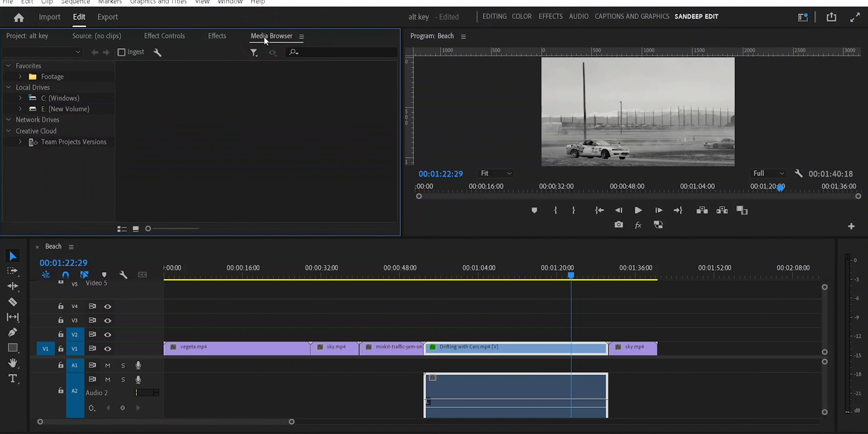
click(230, 2)
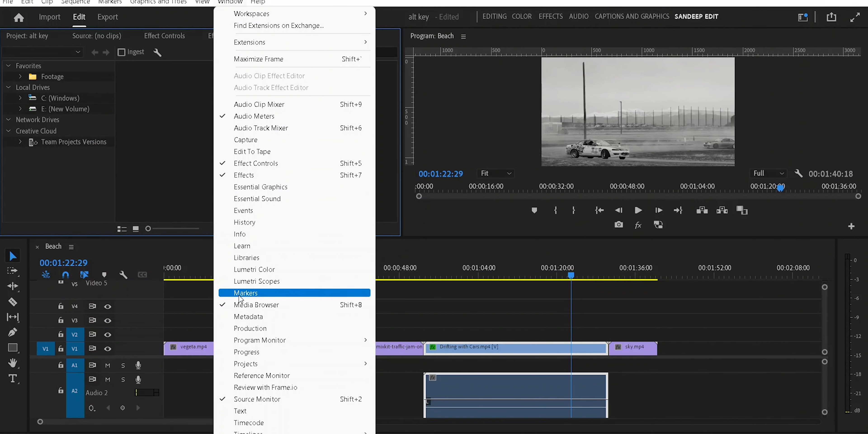
click(174, 112)
click(21, 108)
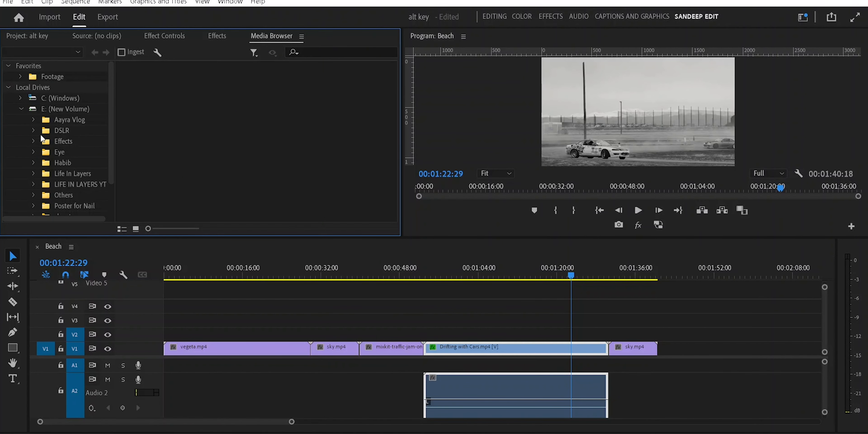
click(34, 130)
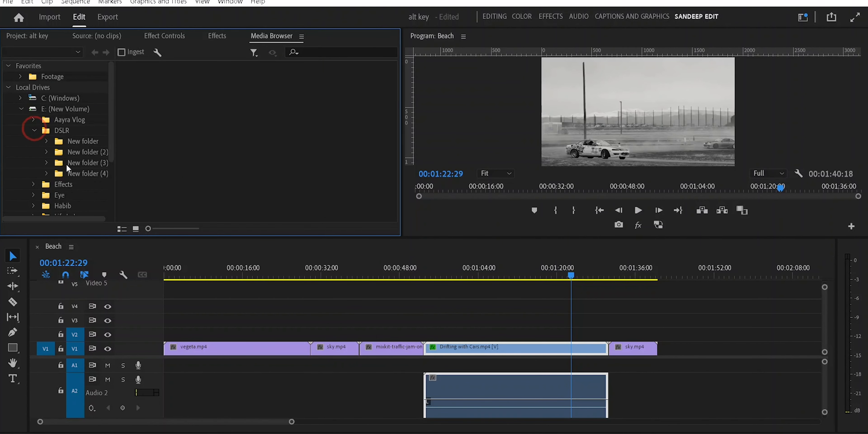
click(76, 141)
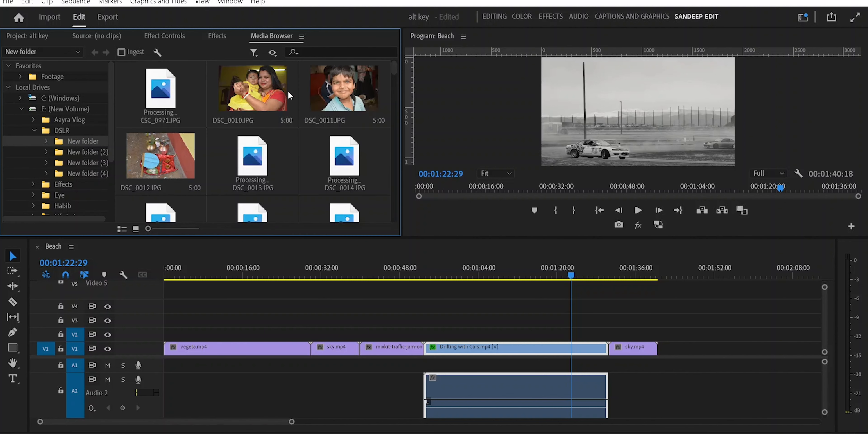
click(87, 153)
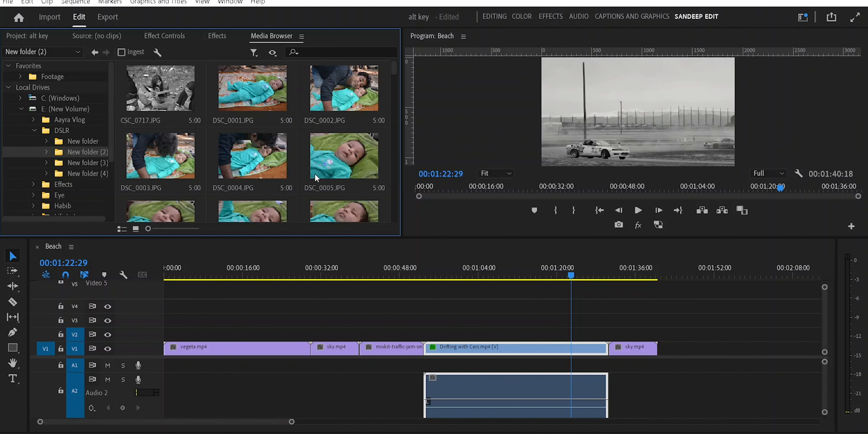
right_click(331, 161)
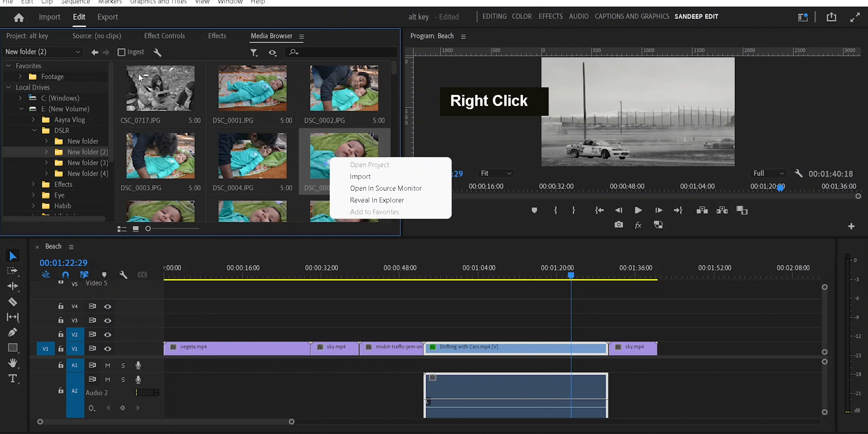
click(37, 35)
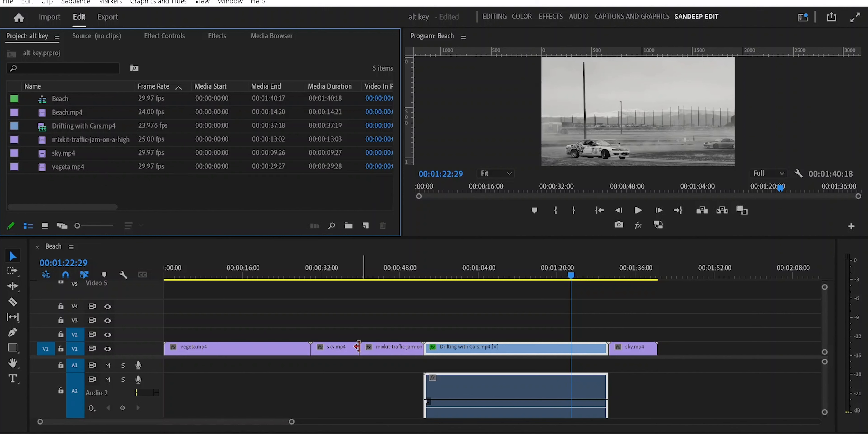
Step: Shift the clips from mixkit-traffic-jam onward on V1, place sky.mp4 after the first sky.mp4 clip, and close the gap before the traffic and drifting clips
click(71, 140)
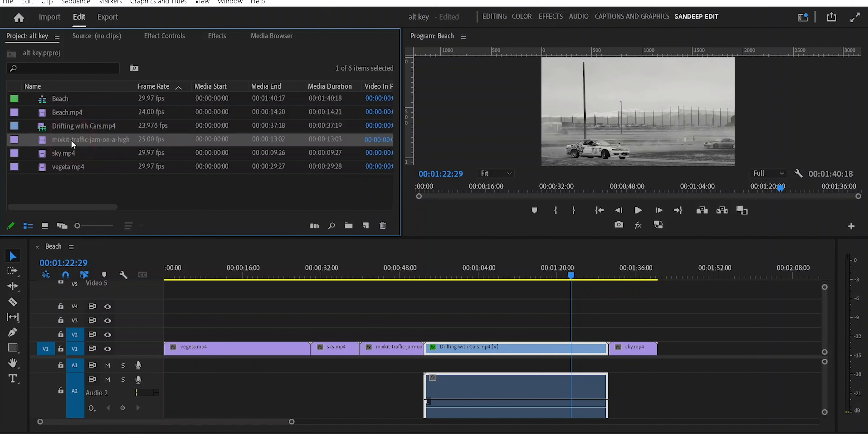
click(69, 152)
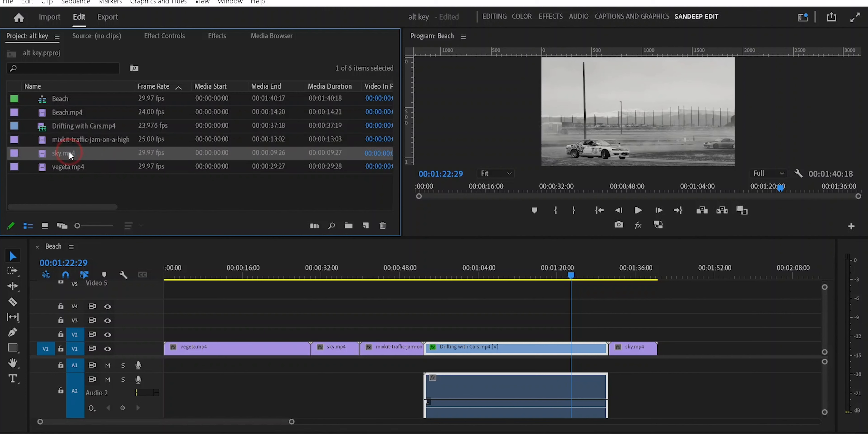
drag(375, 311, 667, 398)
drag(393, 353, 529, 351)
drag(50, 152, 367, 347)
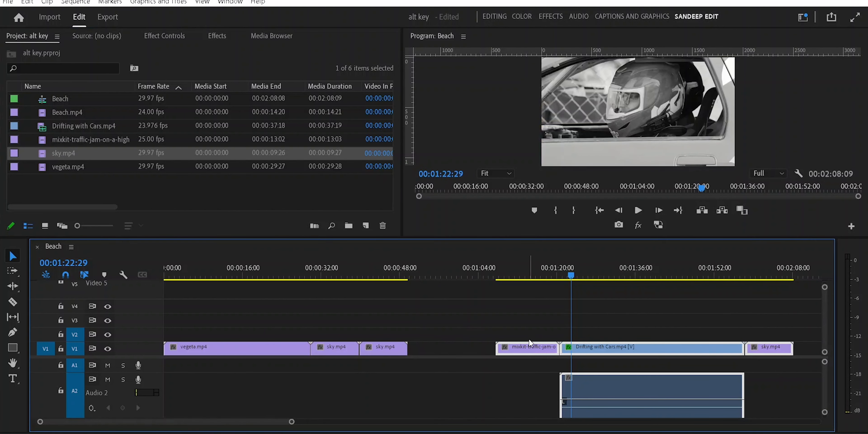
click(455, 344)
drag(486, 291, 444, 354)
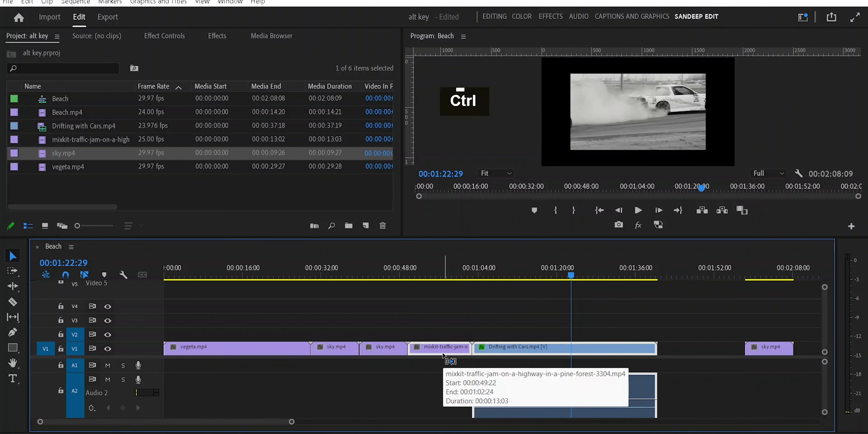
Step: Undo the manual placement of sky.mp4 and the shifts of the surrounding timeline clips
key(ctrl+z)
key(ctrl+z)
key(ctrl+z)
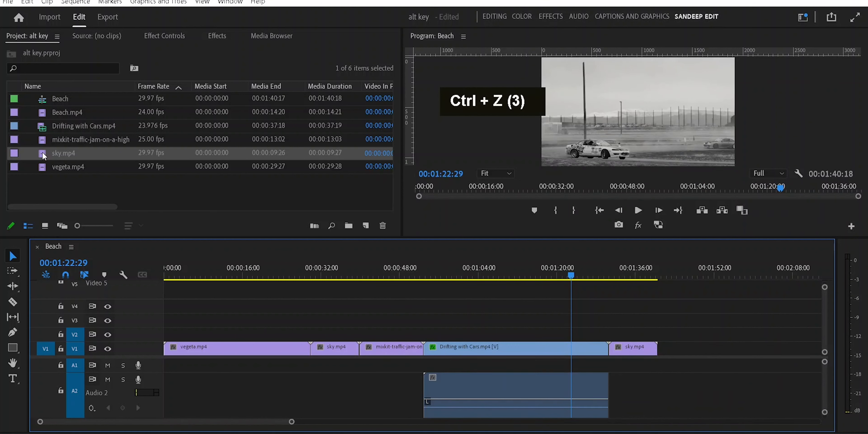
Step: Insert sky.mp4 into the Drifting with Cars clip at 00:01:22:29 using the Program Monitor's Insert option
drag(43, 152, 620, 106)
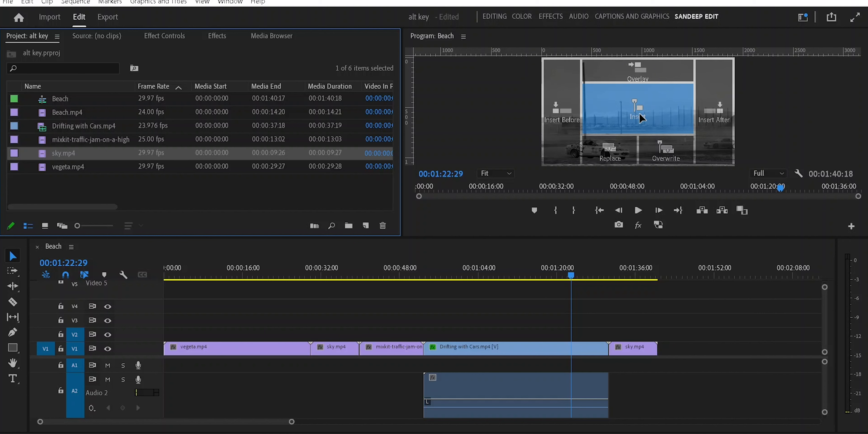
mouse_move(639, 114)
mouse_down()
mouse_move(655, 116)
mouse_move(652, 70)
mouse_move(584, 91)
mouse_move(558, 121)
mouse_move(484, 121)
mouse_move(817, 115)
mouse_move(670, 120)
mouse_move(666, 158)
mouse_move(606, 162)
mouse_move(633, 111)
mouse_move(647, 114)
mouse_up()
drag(640, 110, 640, 110)
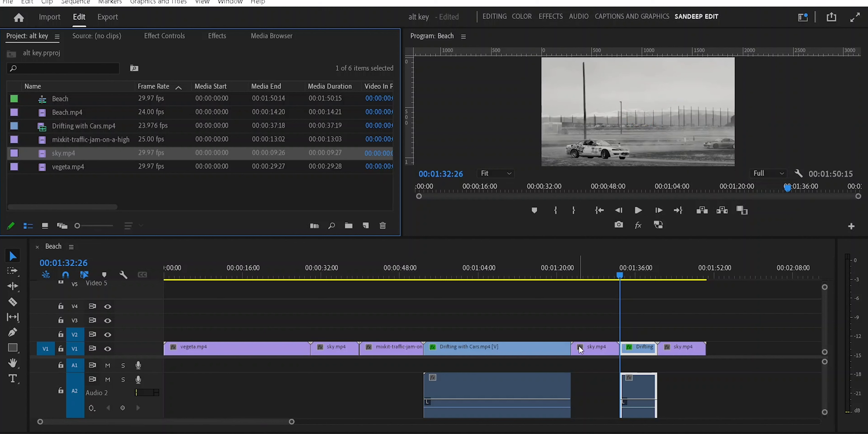
Step: Undo the insertion of sky.mp4 into the Drifting with Cars clip
key(ctrl+z)
key(ctrl+z)
key(ctrl+z)
key(ctrl+z)
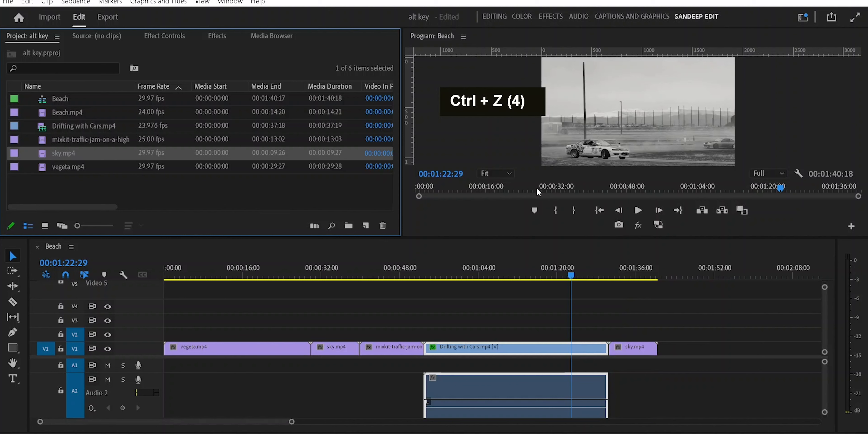
Step: Move the playhead to 00:00:40:01, at the start of the mixkit-traffic-jam clip, and clear the timeline selection
drag(572, 275, 358, 292)
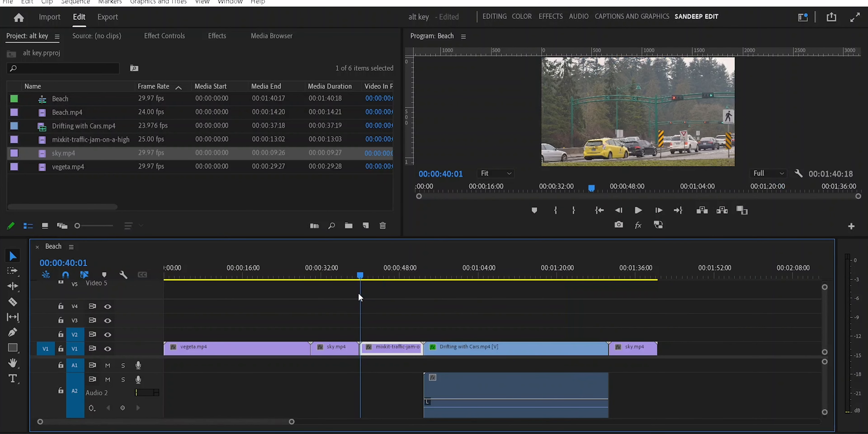
click(47, 156)
mouse_move(47, 156)
mouse_down()
mouse_move(285, 287)
mouse_move(360, 334)
mouse_move(363, 347)
mouse_move(239, 139)
mouse_move(584, 131)
mouse_move(633, 121)
mouse_move(194, 135)
mouse_move(40, 154)
mouse_up()
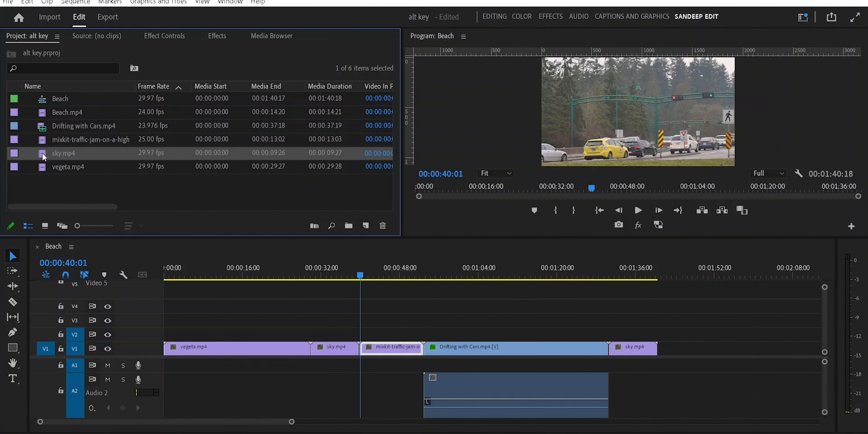
click(724, 325)
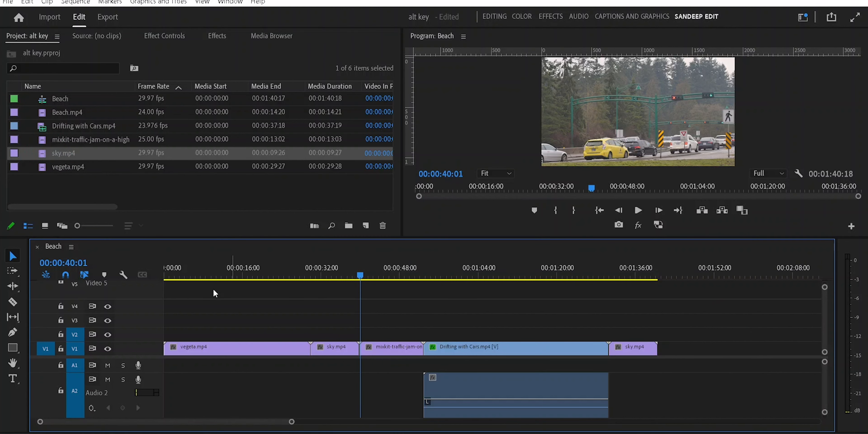
Step: Move the last sky.mp4 clip on V1 as an insert directly before the mixkit-traffic-jam clip, and undo the move
click(640, 351)
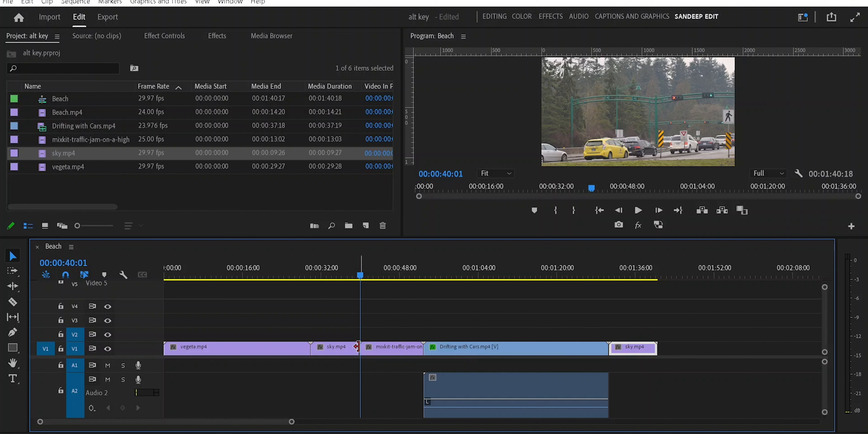
key(ctrl)
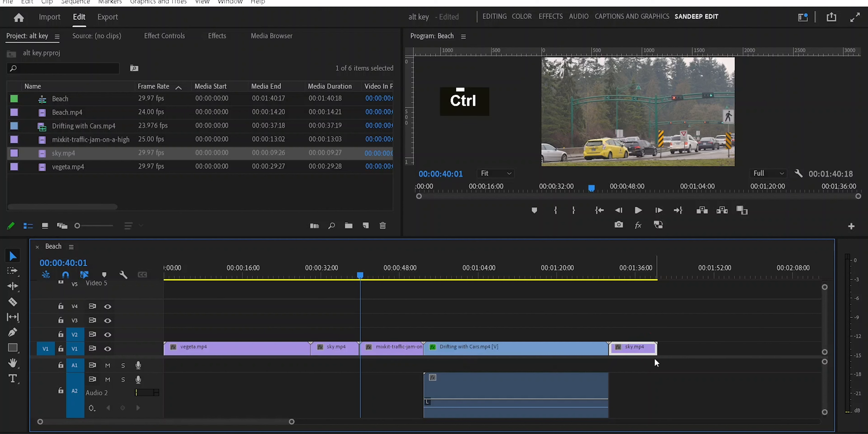
drag(635, 352, 384, 346)
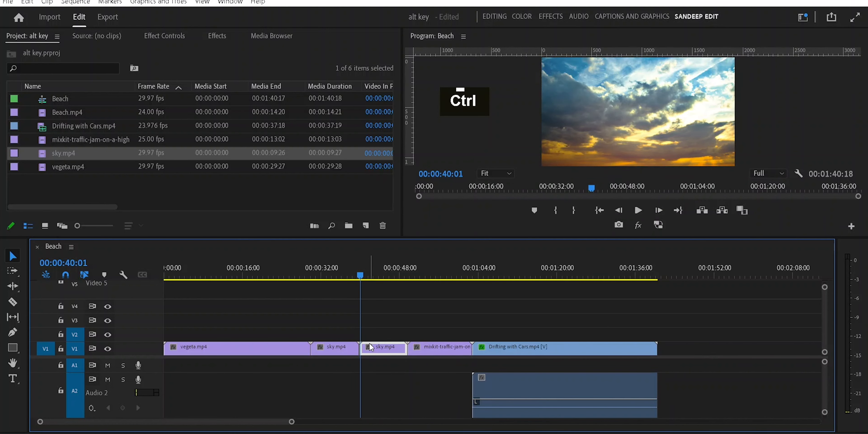
key(ctrl+z)
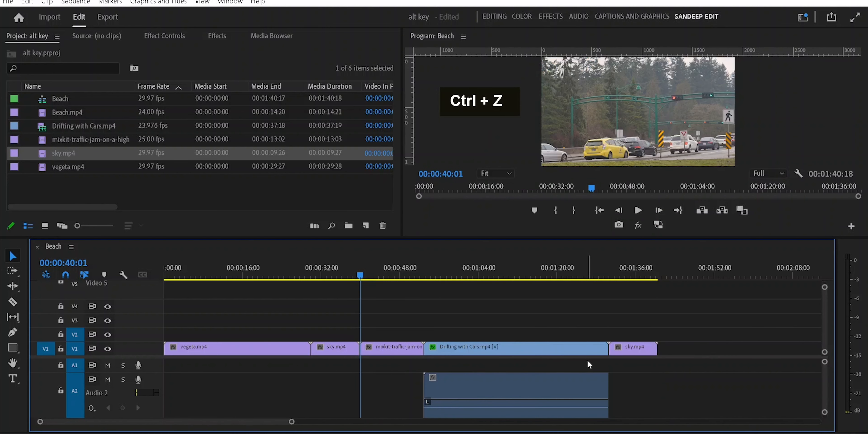
Step: Try again to move the last sky.mp4 clip as an insert near 00:00:40:01, and undo the change
click(643, 348)
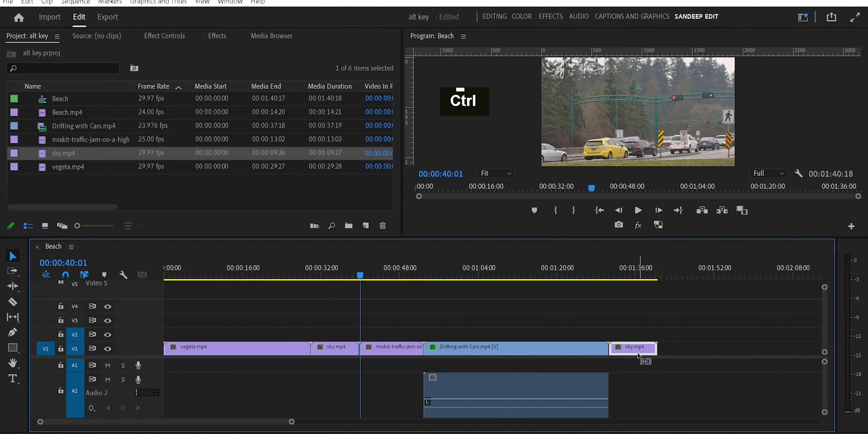
drag(633, 350, 386, 332)
key(ctrl+z)
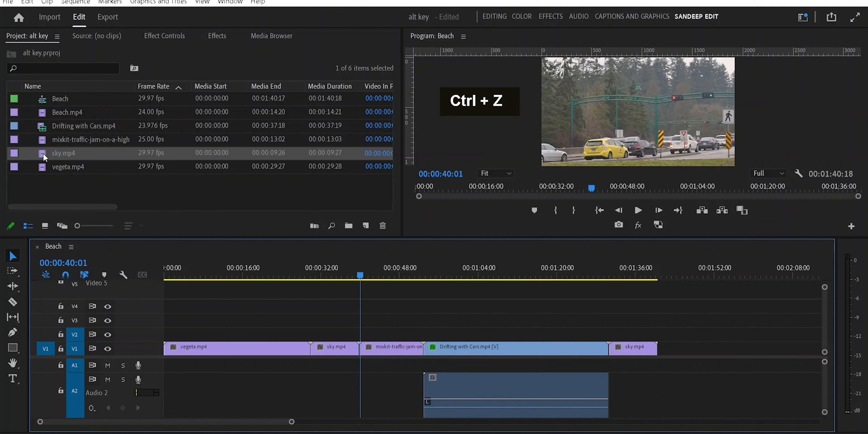
Step: Duplicate sky.mp4 in the project bin and delete the duplicate
key(ctrl)
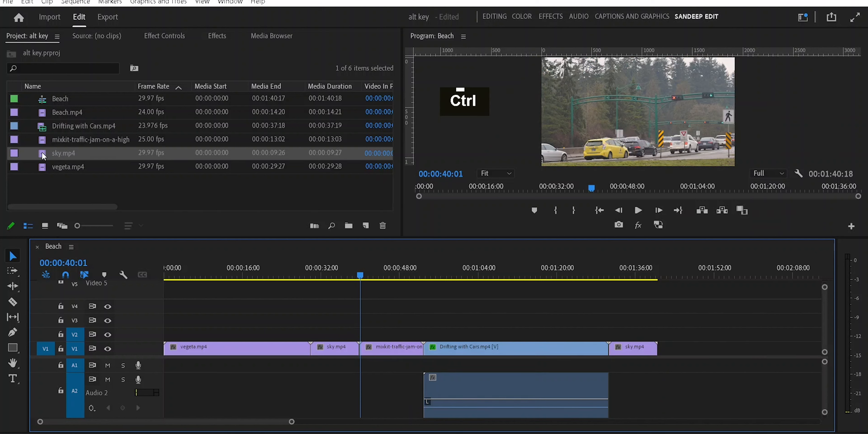
ctrl+click(43, 155)
drag(43, 155, 78, 152)
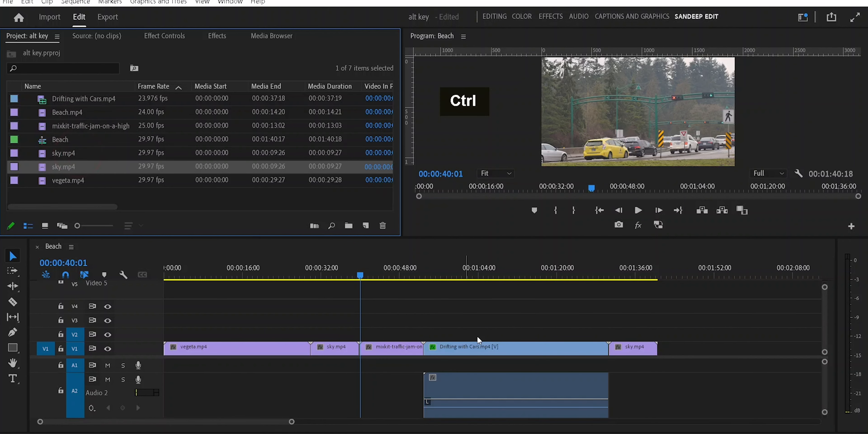
click(61, 166)
click(85, 196)
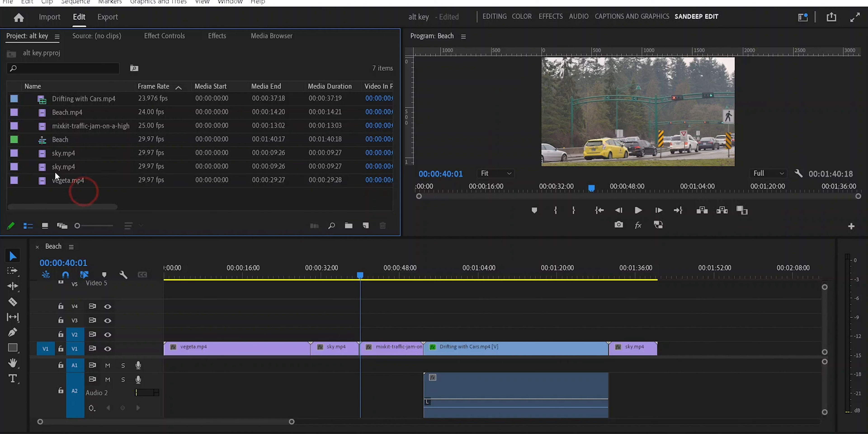
click(51, 167)
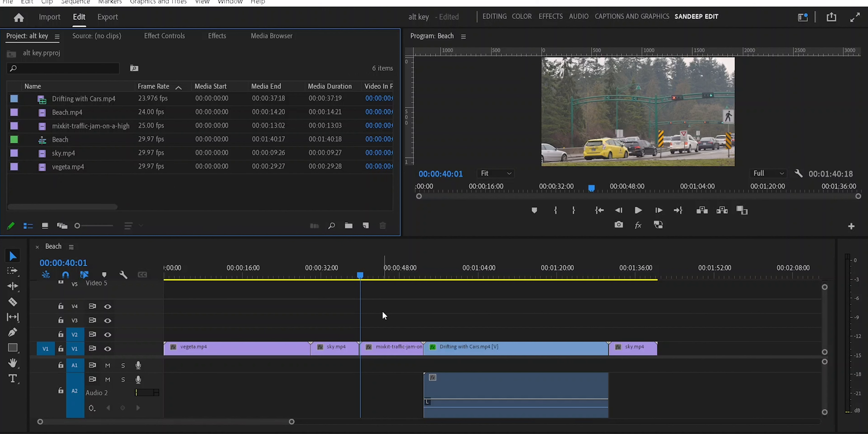
Step: Move the playhead to 00:00:07:29 and try inserting sky.mp4 on V2 just before the Drifting with Cars clip
drag(361, 277, 204, 268)
drag(55, 153, 426, 337)
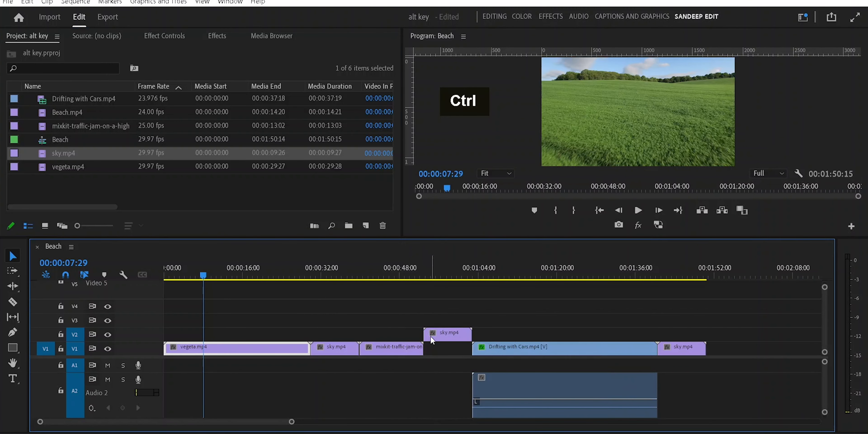
key(ctrl+z)
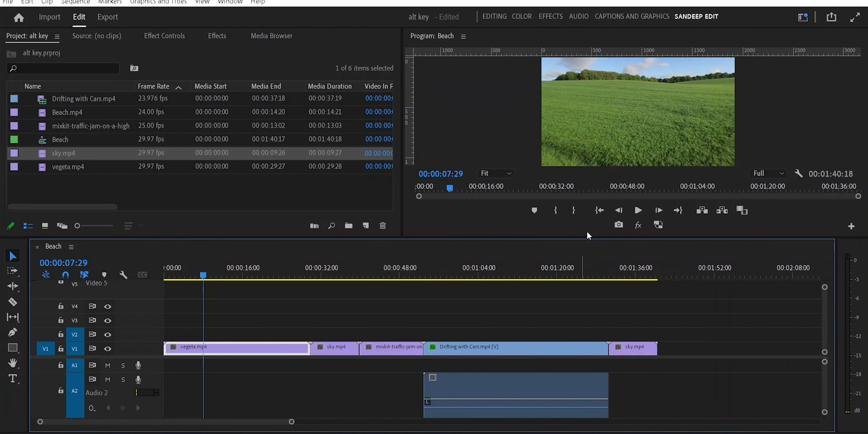
Step: Overlay sky.mp4 above the first vegeta.mp4 clip at 00:00:07:29 through the Program Monitor, and undo the edit
drag(43, 155, 632, 110)
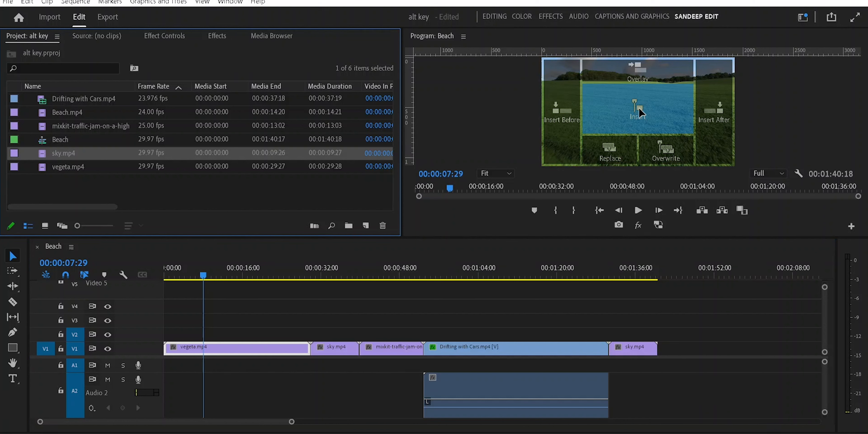
drag(624, 115, 633, 70)
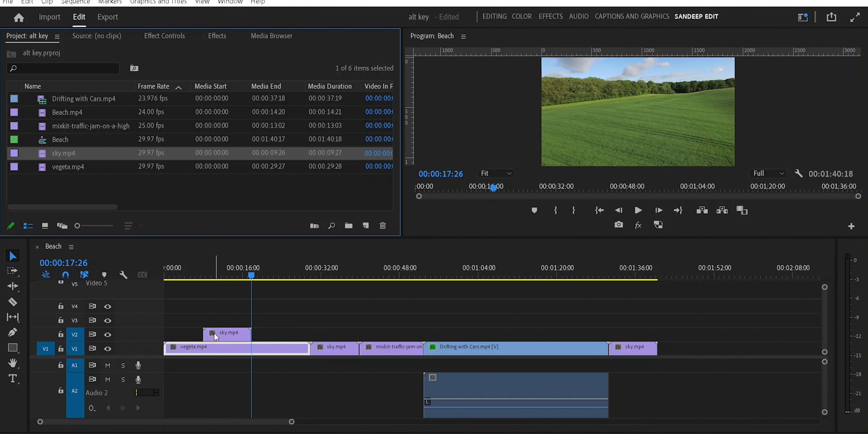
key(ctrl+z)
key(ctrl+z)
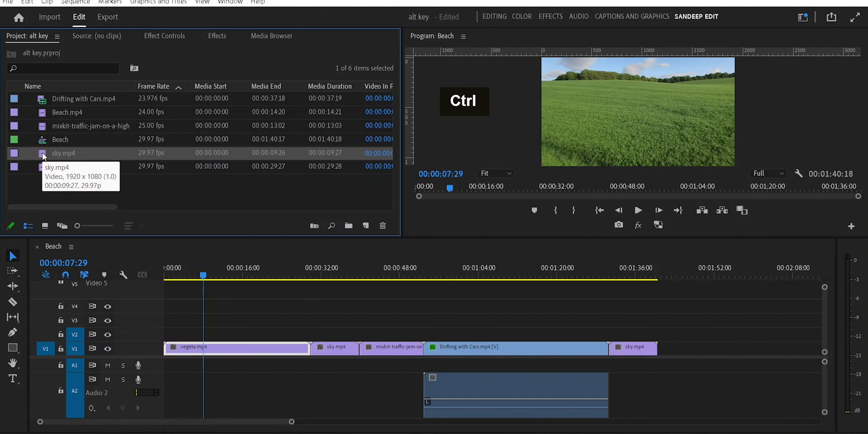
Step: Place sky.mp4 ahead of the first vegeta.mp4 clip with the Program Monitor's Insert Before option, and undo the insertion
drag(42, 154, 491, 146)
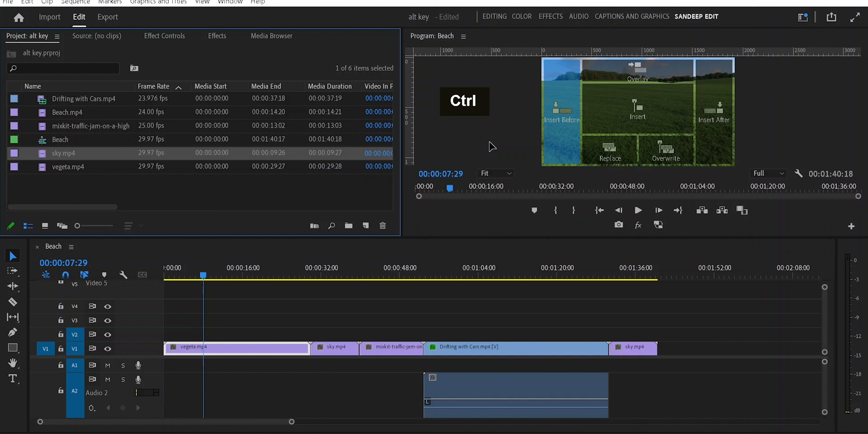
drag(491, 146, 481, 147)
drag(481, 147, 478, 142)
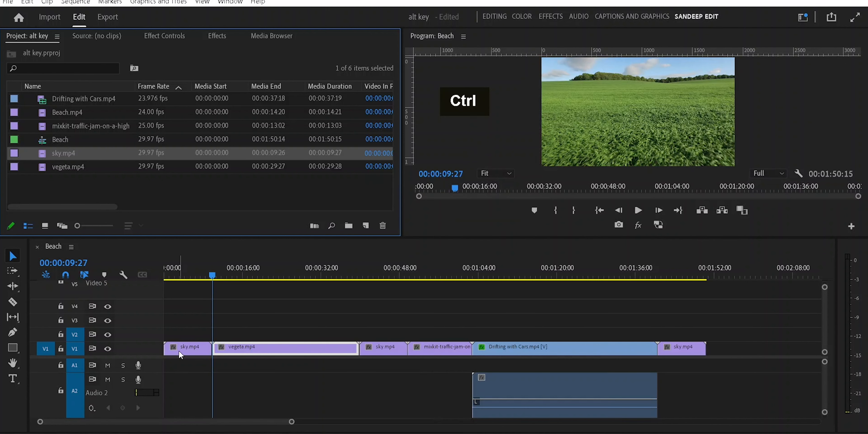
key(ctrl+z)
key(ctrl+z)
key(ctrl+z)
Step: Place sky.mp4 behind the first vegeta.mp4 clip with the Program Monitor's Insert After option, and undo the insertion
drag(47, 153, 813, 109)
click(339, 347)
key(ctrl+z)
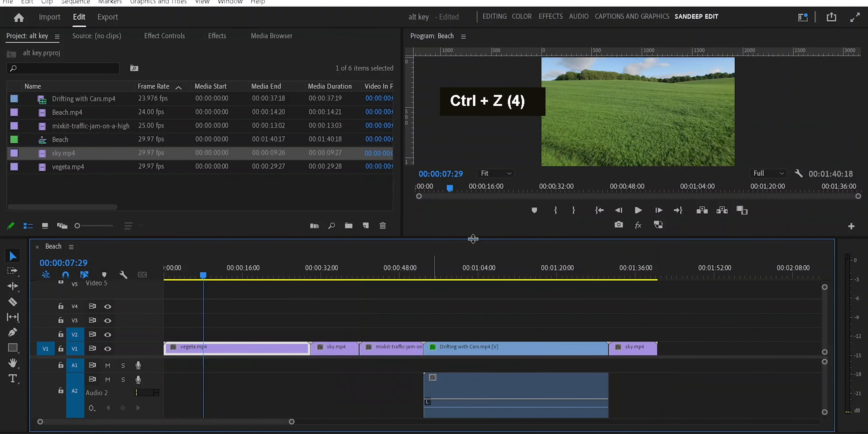
Step: Overwrite part of the first vegeta.mp4 clip on V1 with sky.mp4 at 00:00:07:29 through the Program Monitor, and undo it
drag(47, 156, 669, 155)
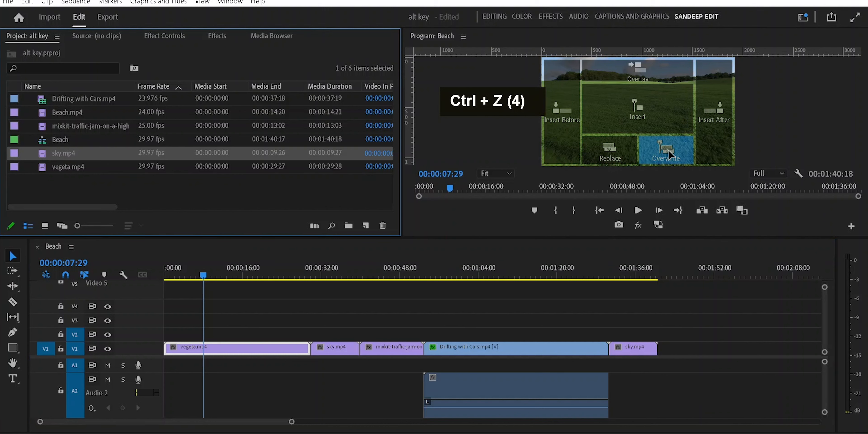
drag(669, 155, 669, 155)
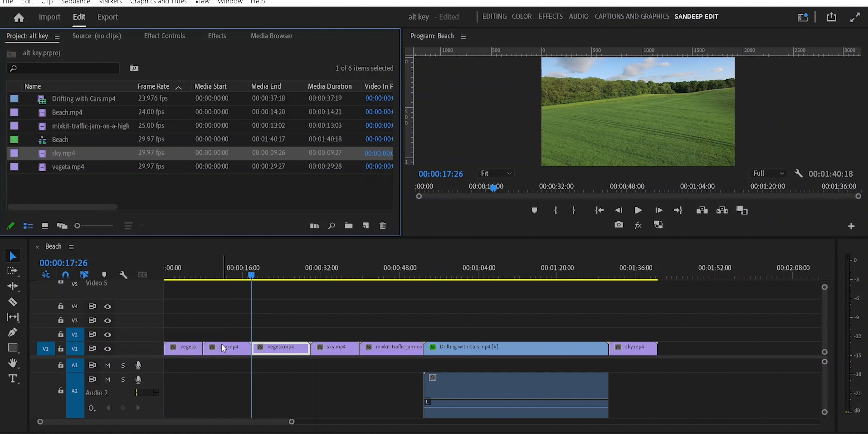
key(ctrl+z)
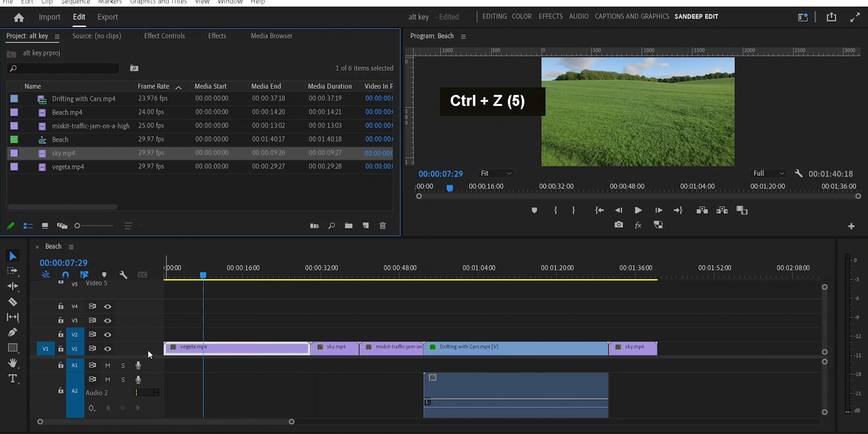
Step: Patch the video source to V2, overwrite with sky.mp4 at 00:00:07:29 through the Program Monitor, and undo the overwrite
click(47, 336)
drag(240, 155, 668, 156)
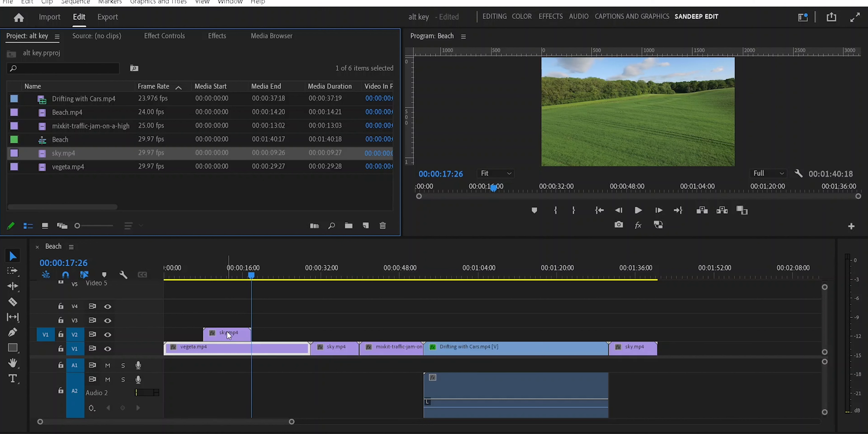
key(ctrl)
key(ctrl+z)
key(ctrl+z)
key(ctrl+z)
key(ctrl+z)
key(ctrl+z)
key(ctrl+z)
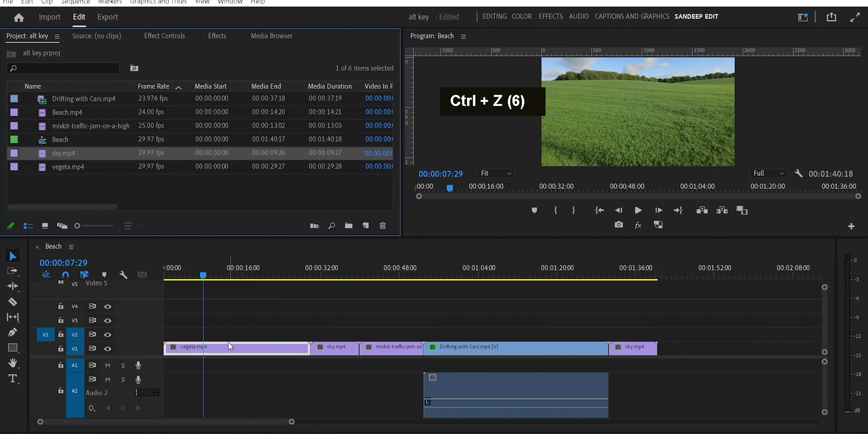
Step: Duplicate the first vegeta.mp4 clip onto V2 and try overwriting part of the copy with sky.mp4 at 00:00:07:29
drag(228, 347, 229, 334)
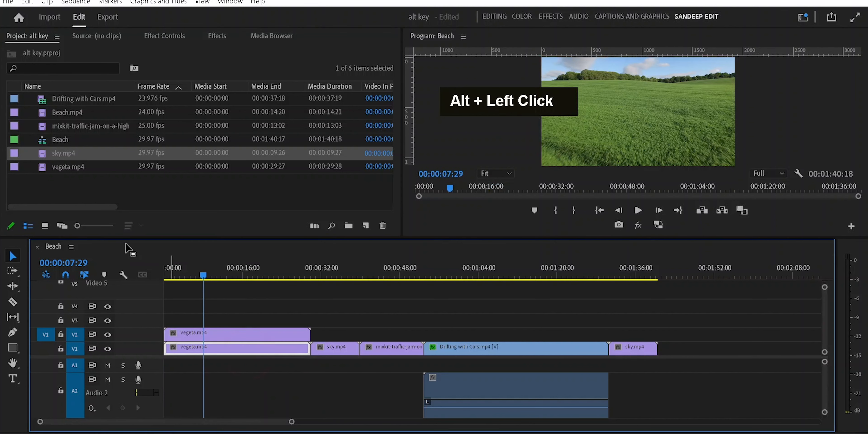
drag(44, 154, 668, 156)
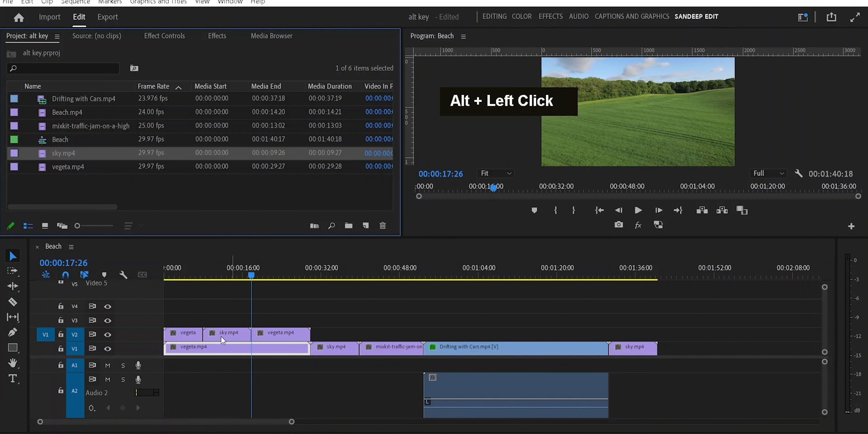
key(ctrl+z)
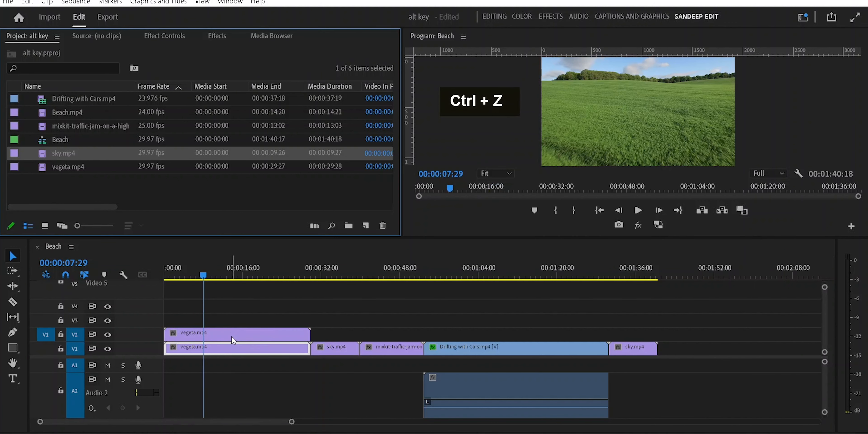
Step: Replace the first vegeta.mp4 clip on V1 with sky.mp4 through the Program Monitor, try trimming its end, and undo the changes
drag(64, 153, 609, 156)
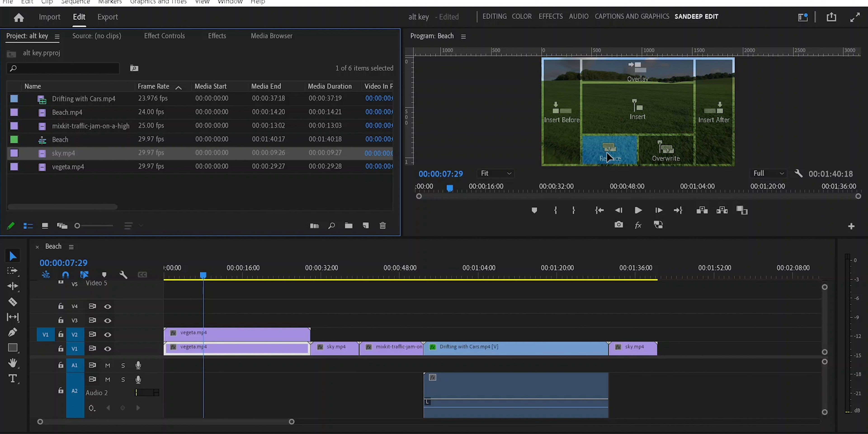
drag(607, 154, 608, 153)
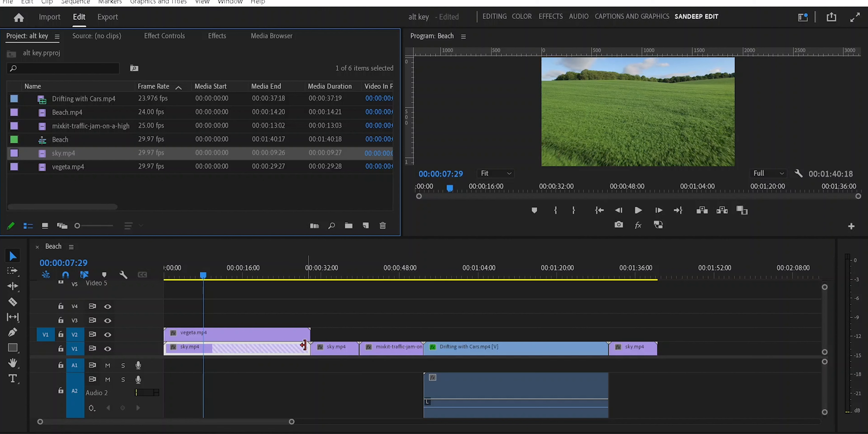
drag(309, 350, 271, 348)
key(ctrl+z)
key(ctrl+z)
key(ctrl+z)
key(ctrl+z)
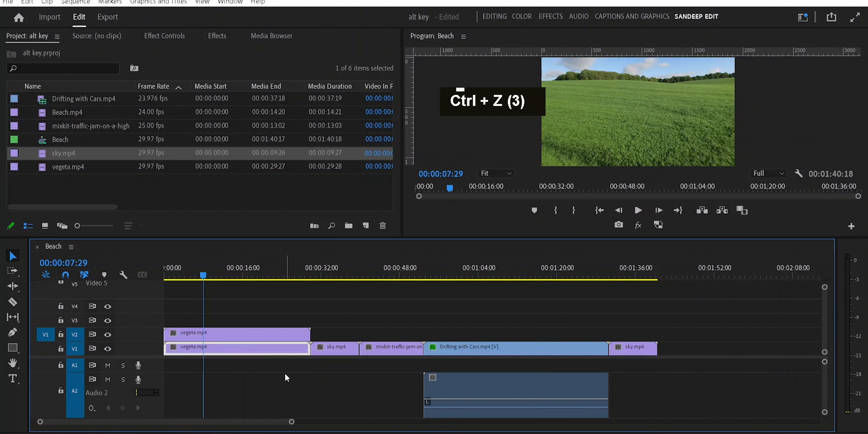
Step: Patch the video source back to V1, repeat the sky.mp4 overwrite at 00:00:07:29, and undo it
click(46, 346)
drag(43, 155, 662, 155)
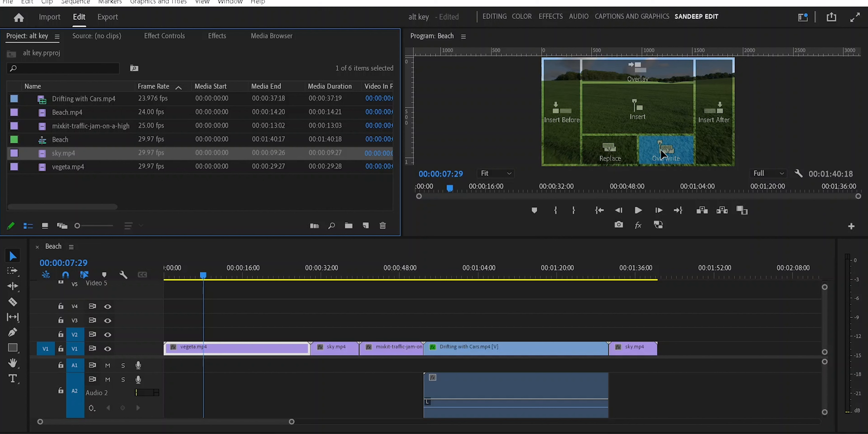
drag(662, 155, 662, 155)
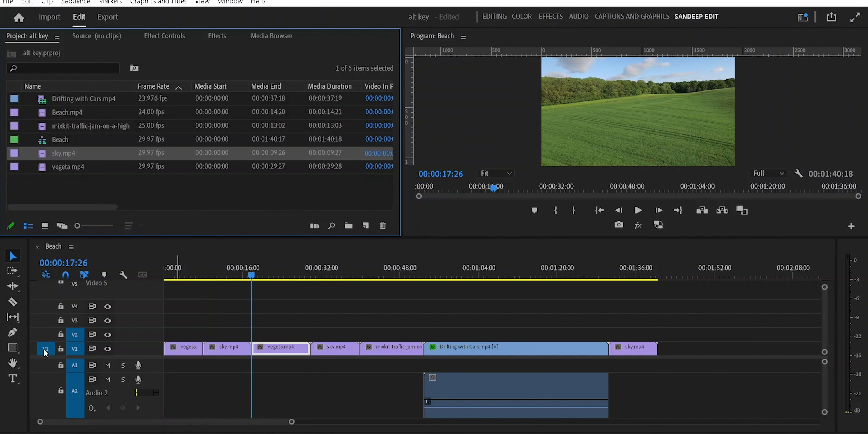
key(ctrl)
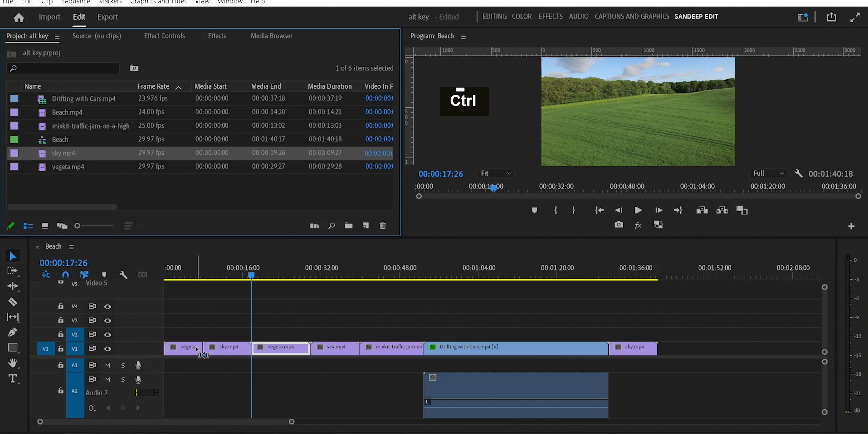
key(ctrl+z)
key(ctrl+z)
key(ctrl+z)
key(ctrl+z)
key(ctrl+z)
Step: Patch the video source to V2 again and try the sky.mp4 overwrite at 00:00:07:29, undoing only the overwrite
click(42, 334)
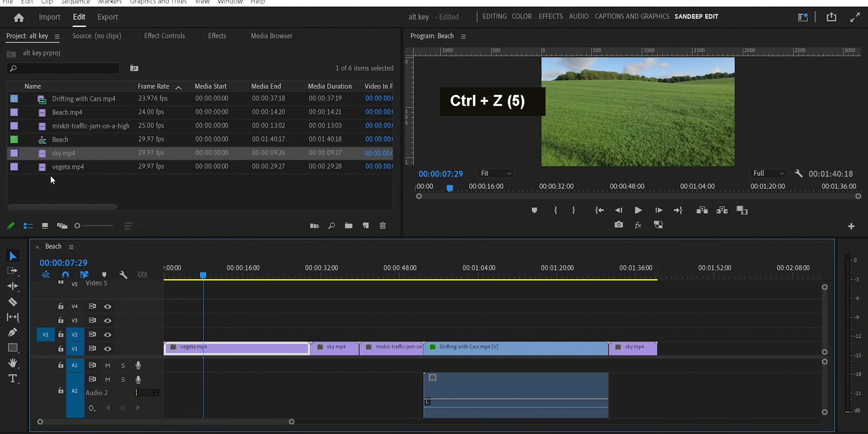
drag(45, 151, 665, 152)
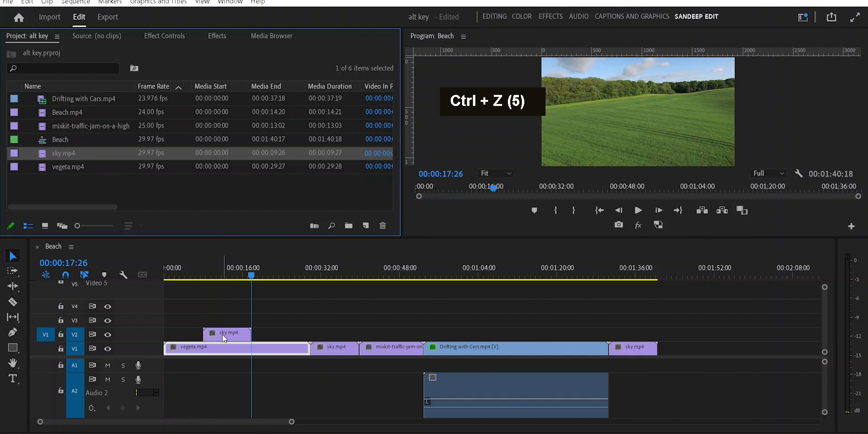
key(ctrl+z)
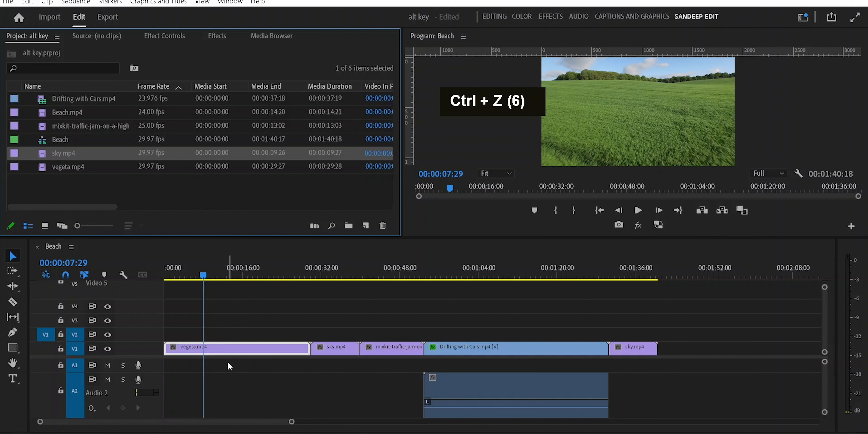
drag(42, 152, 663, 72)
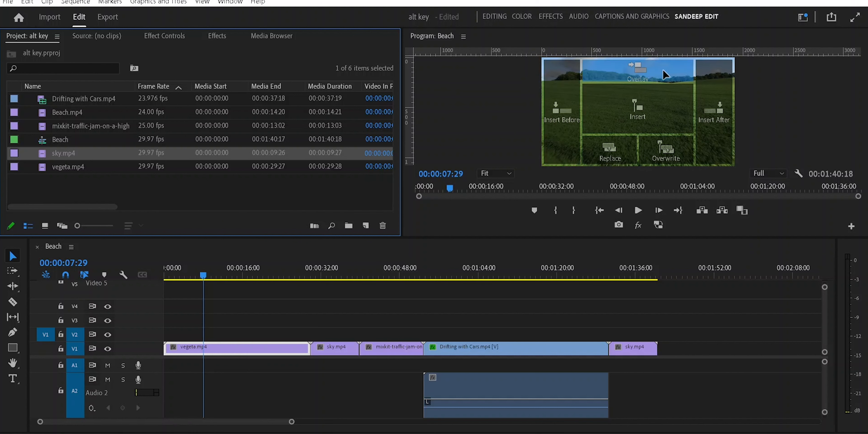
drag(664, 72, 57, 154)
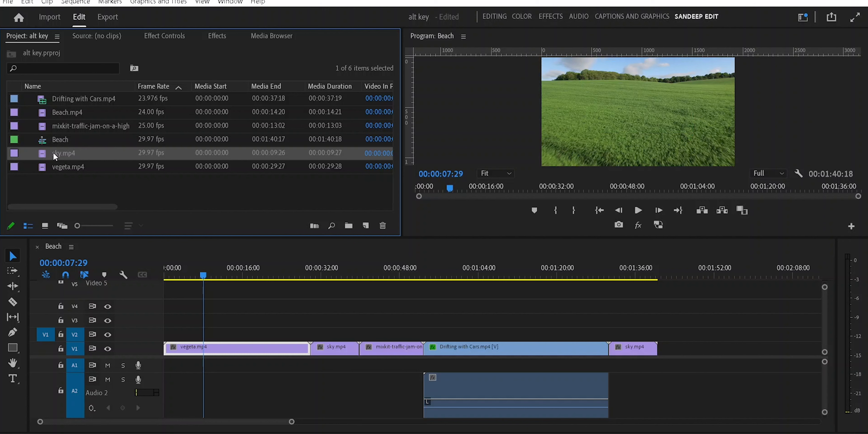
click(209, 347)
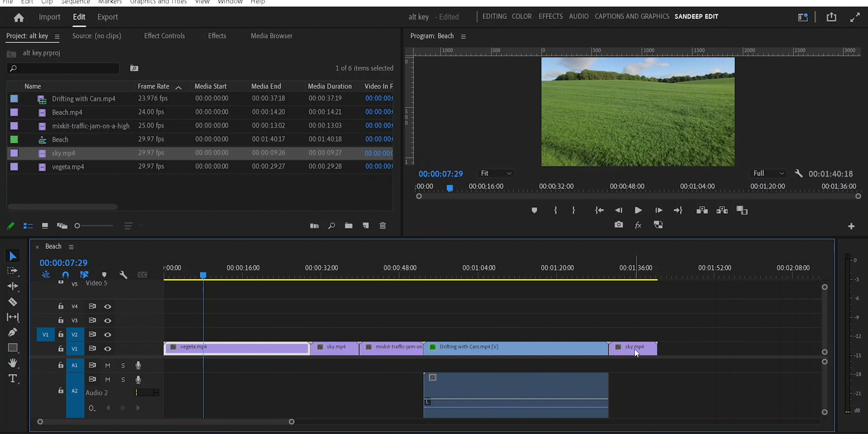
mouse_move(42, 154)
mouse_down()
mouse_move(82, 165)
mouse_move(350, 176)
mouse_move(639, 101)
mouse_move(605, 154)
mouse_move(44, 152)
mouse_up()
click(210, 350)
Step: With the playhead at 00:01:37:12, replace the last sky.mp4 clip on V1 with vegeta.mp4 and try extending its end
click(69, 170)
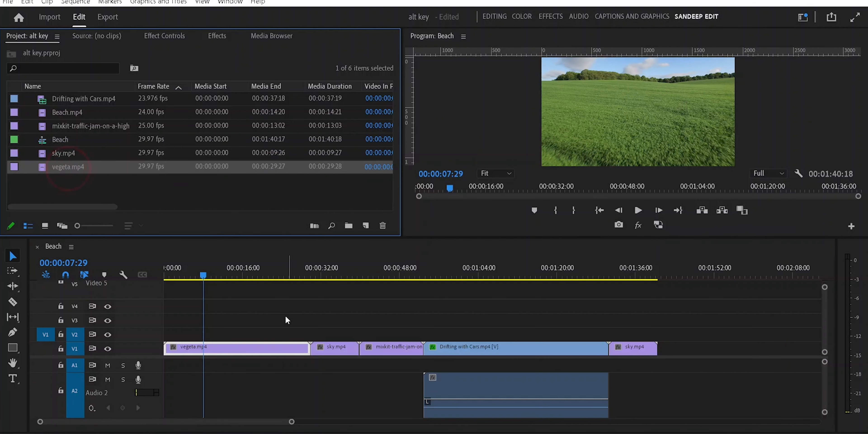
drag(539, 271, 642, 270)
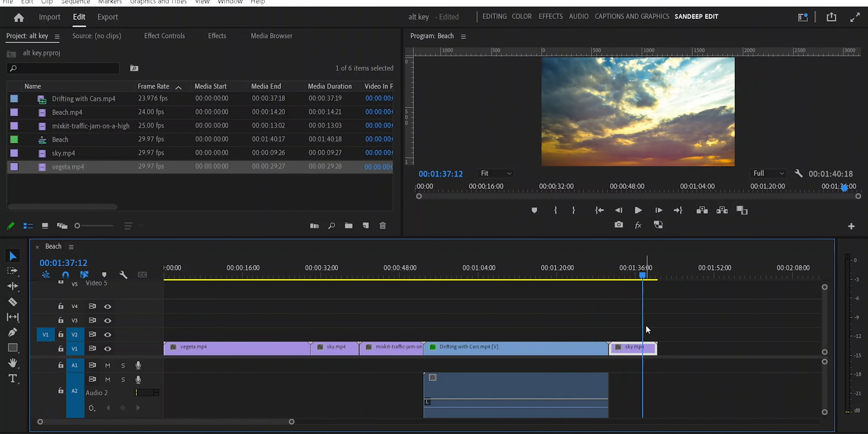
drag(40, 170, 617, 161)
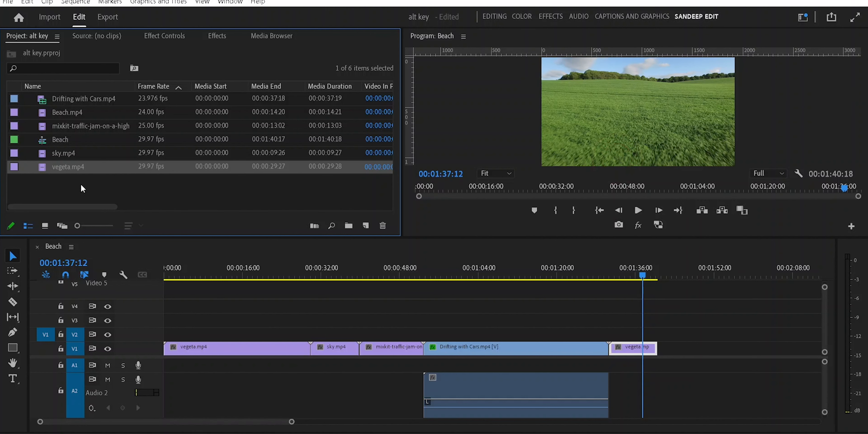
key(ctrl+s)
drag(656, 349, 772, 351)
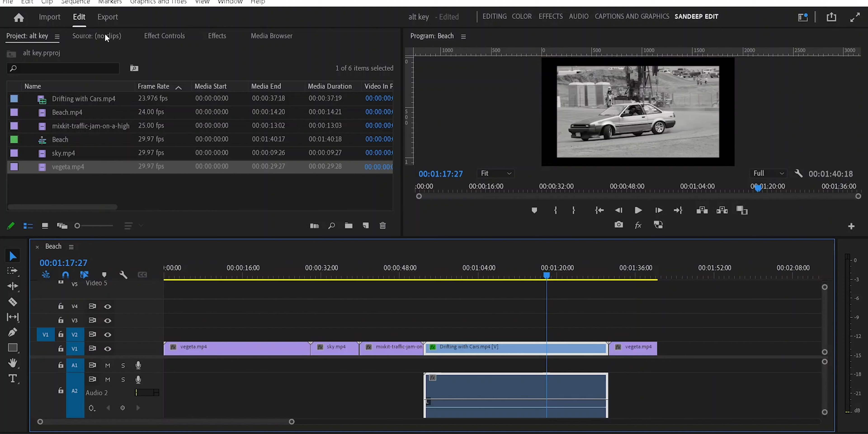
Step: Load vegeta.mp4 from the project bin into the Source Monitor, and return to the bin
click(105, 35)
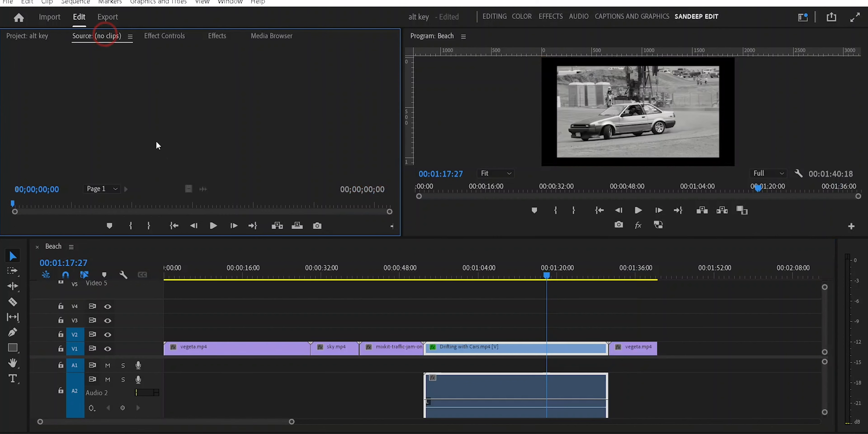
click(38, 36)
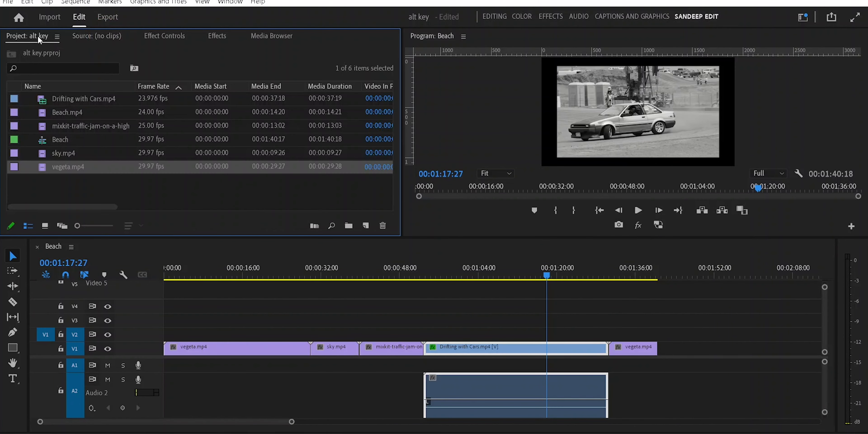
double_click(53, 167)
click(71, 187)
double_click(44, 170)
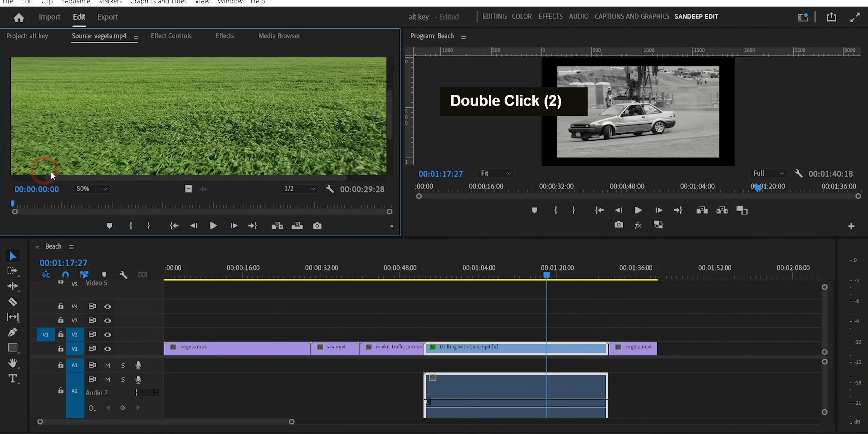
drag(246, 120, 414, 102)
click(22, 40)
Step: Use the last vegeta.mp4 clip on V1 to overwrite part of Drifting with Cars.mp4 from 00:01:17:27 through the Program Monitor
click(684, 384)
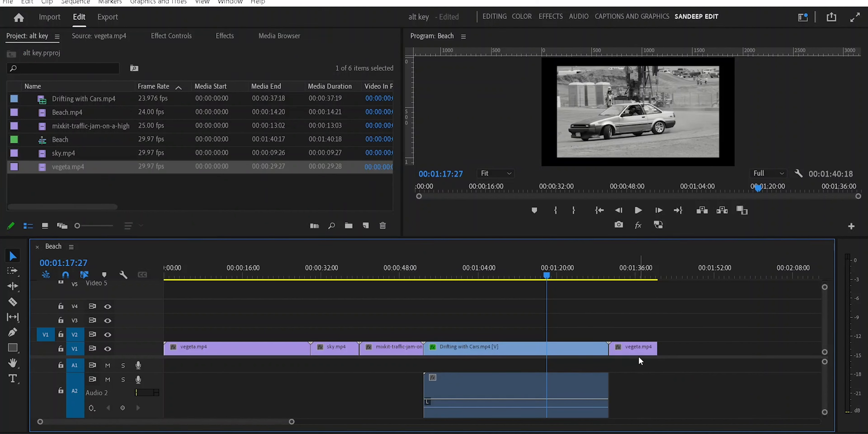
click(634, 351)
drag(633, 350, 664, 158)
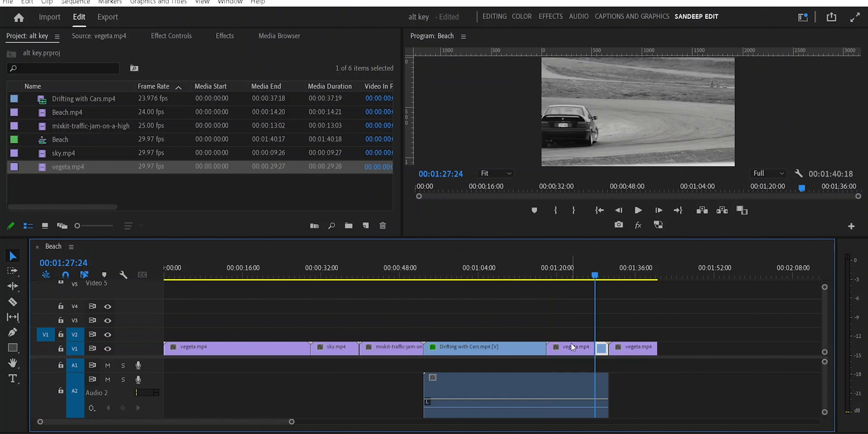